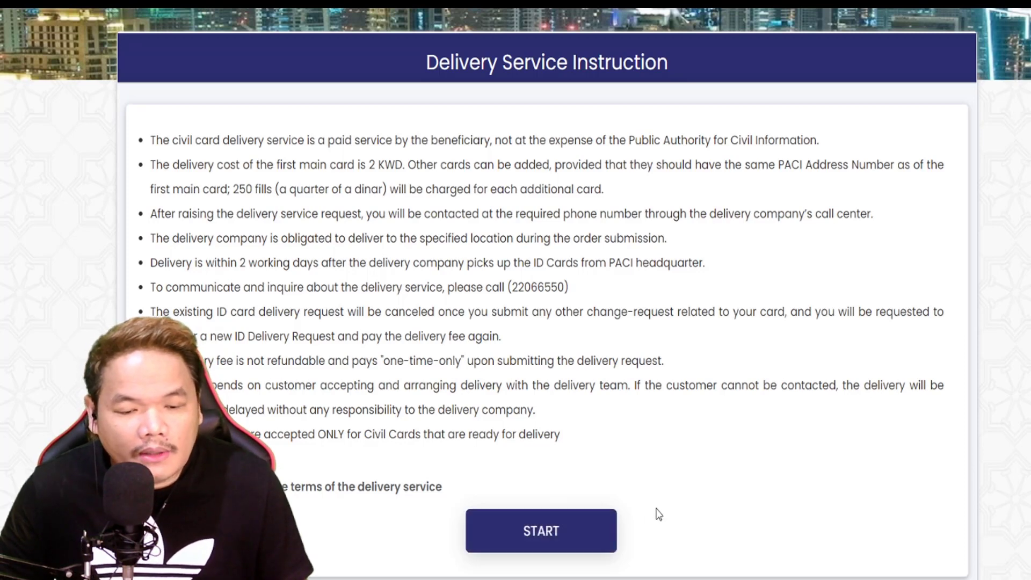
Step: Start the delivery request and enter the card holder's Civil ID and the card's serial number
{"action": "left_click", "coordinate": [571, 540]}
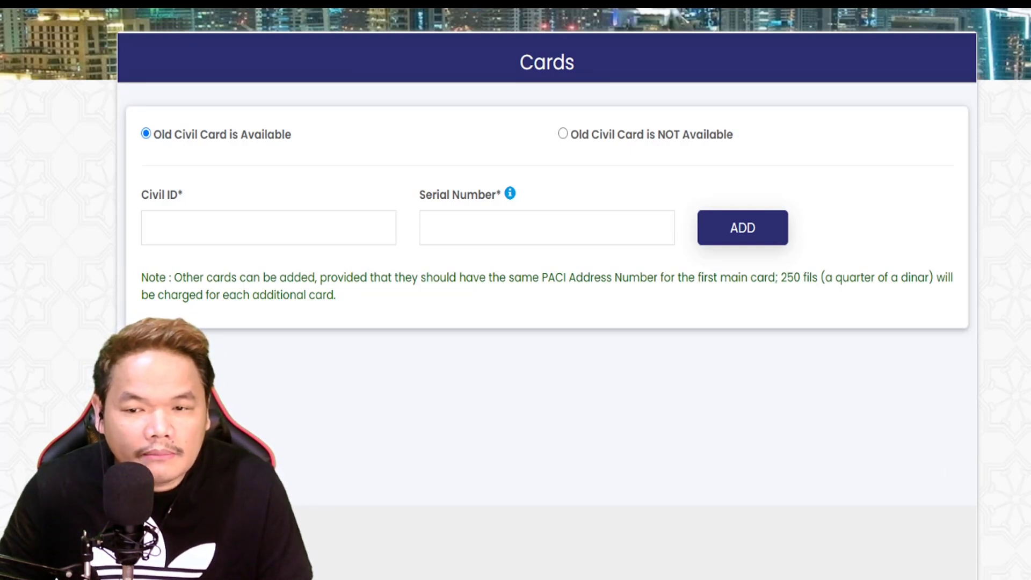
{"action": "left_click", "coordinate": [221, 230]}
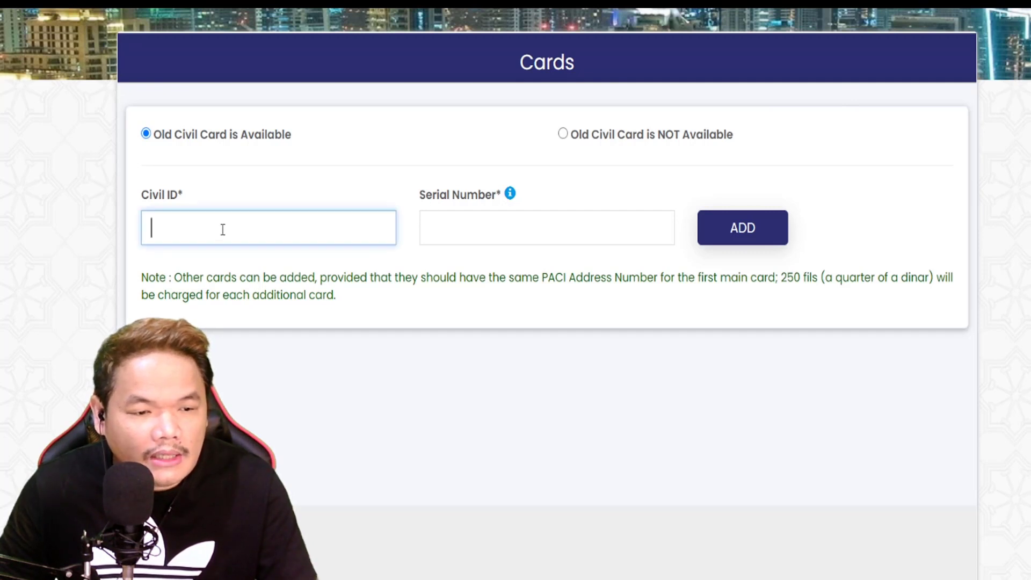
{"action": "key", "text": "ctrl+v"}
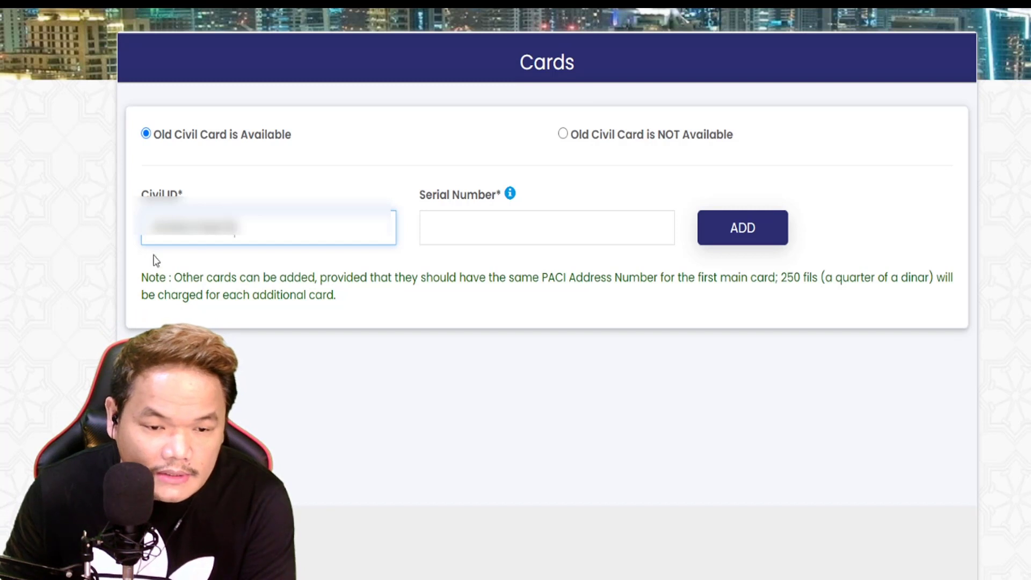
{"action": "left_click", "coordinate": [502, 227]}
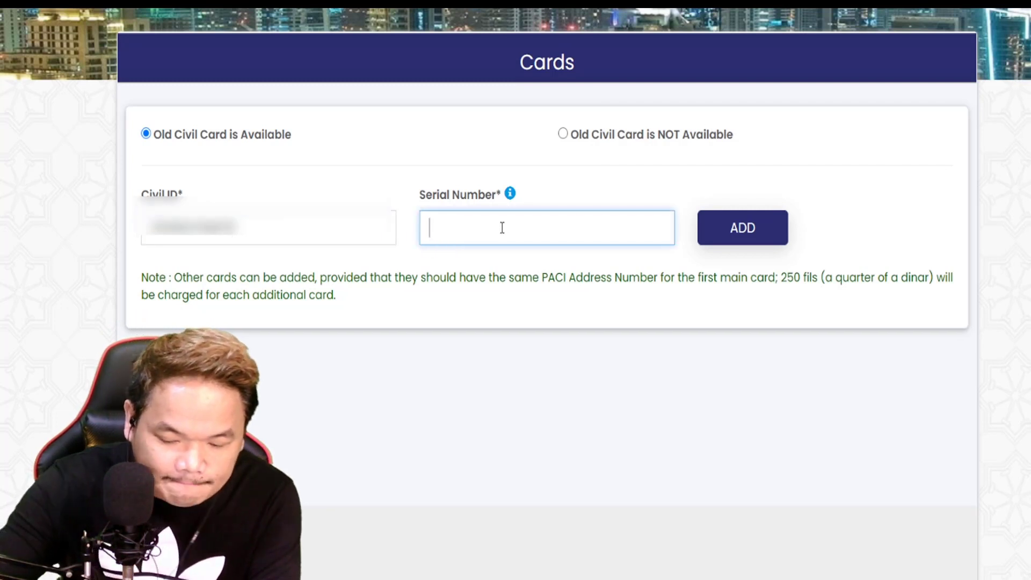
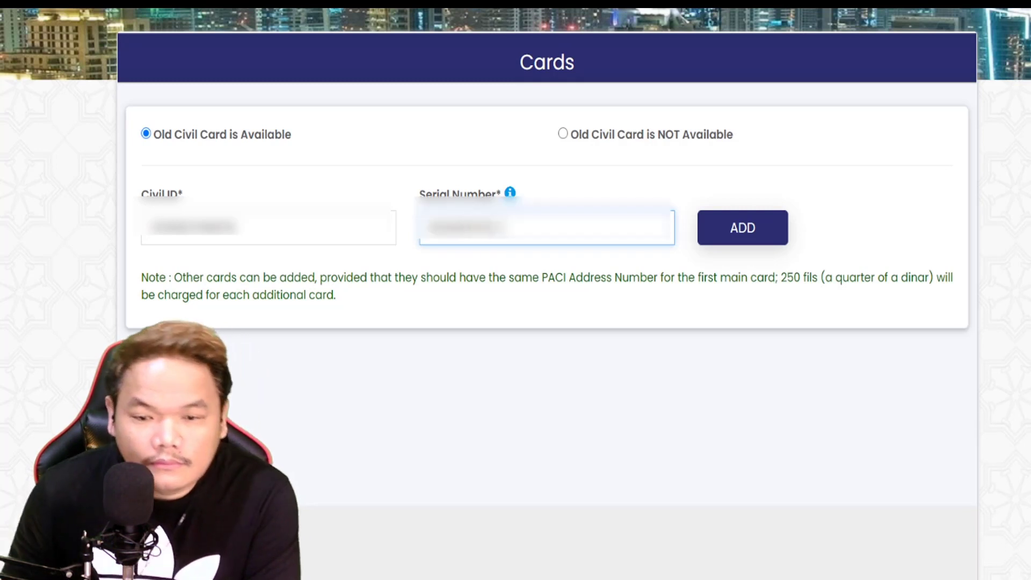
Step: Add the civil card to the delivery list at the 2 KD fee and continue
{"action": "left_click", "coordinate": [751, 237]}
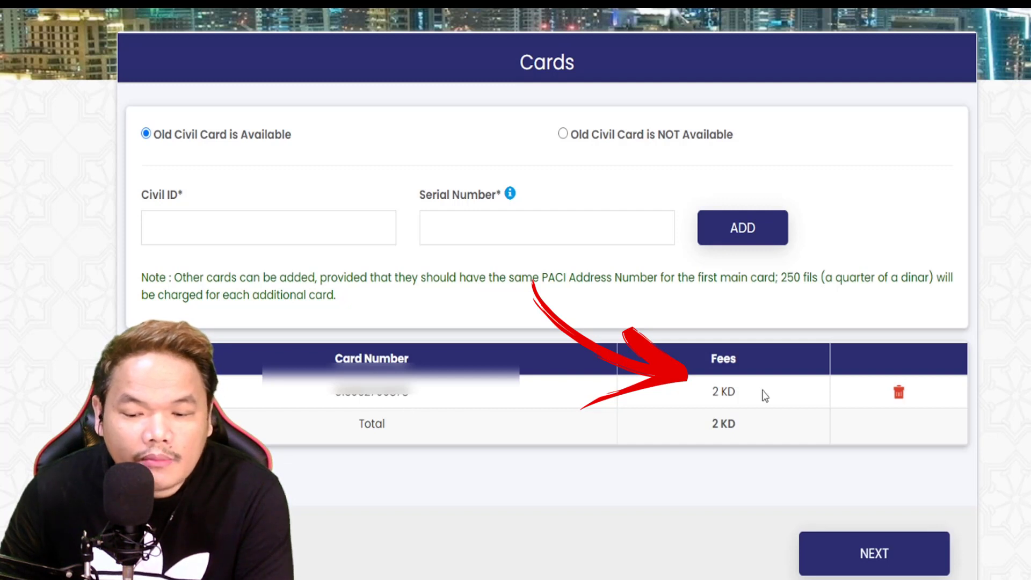
{"action": "left_click_drag", "start_coordinate": [711, 392], "coordinate": [738, 393]}
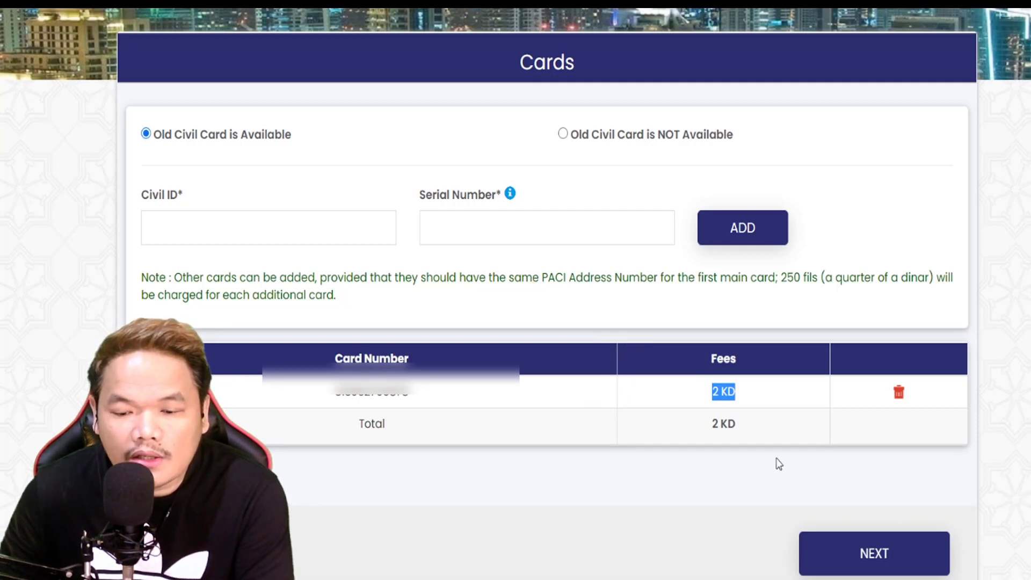
{"action": "left_click", "coordinate": [883, 562]}
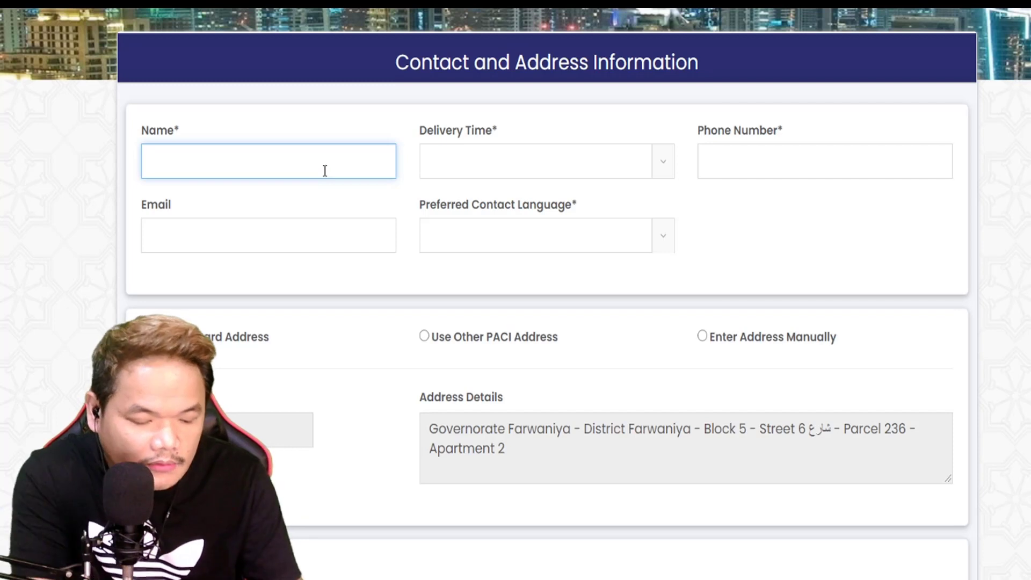
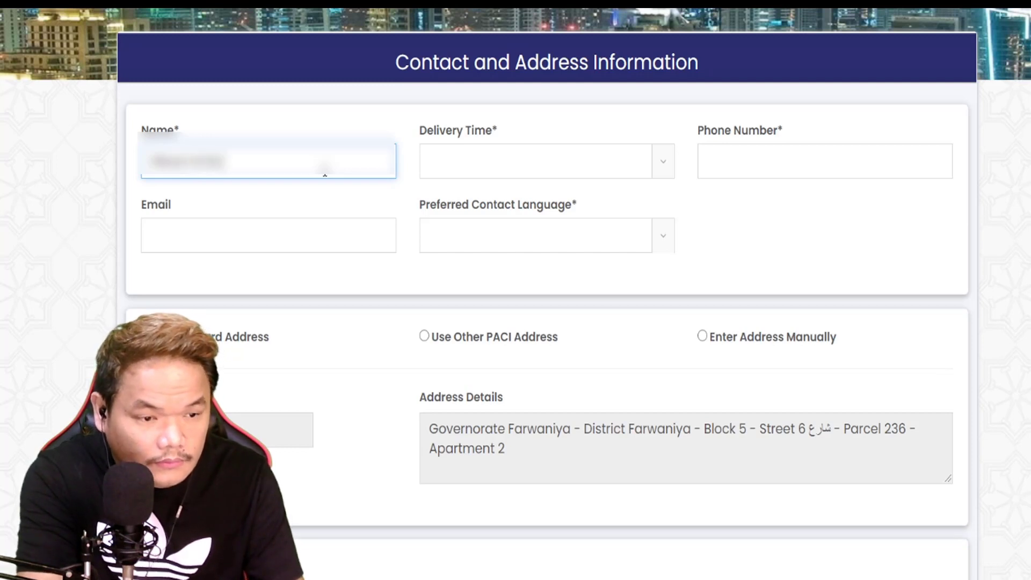
Step: Enter the applicant's full name and contact e-mail address, correcting the mistyped domain
{"action": "left_click", "coordinate": [293, 221]}
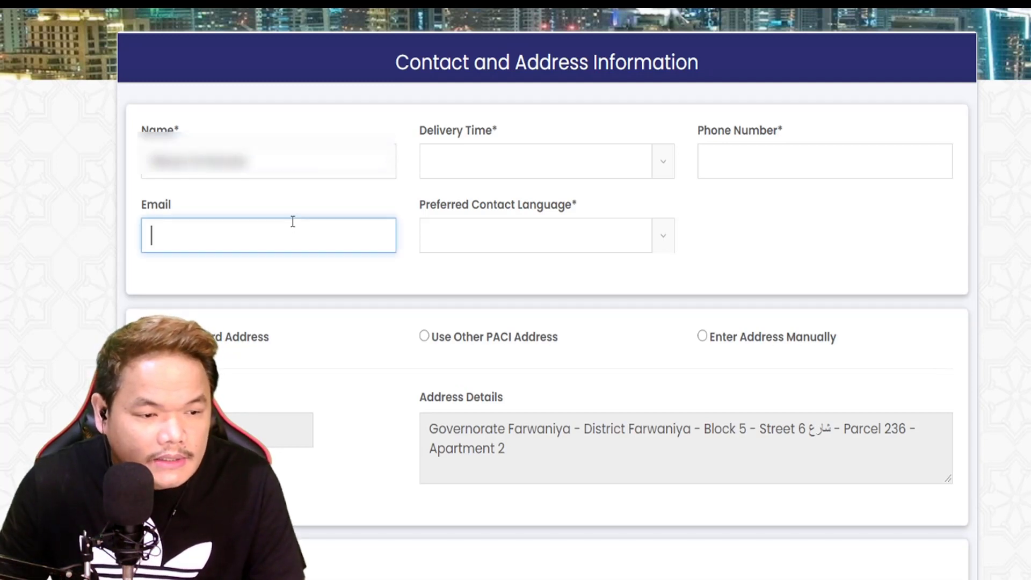
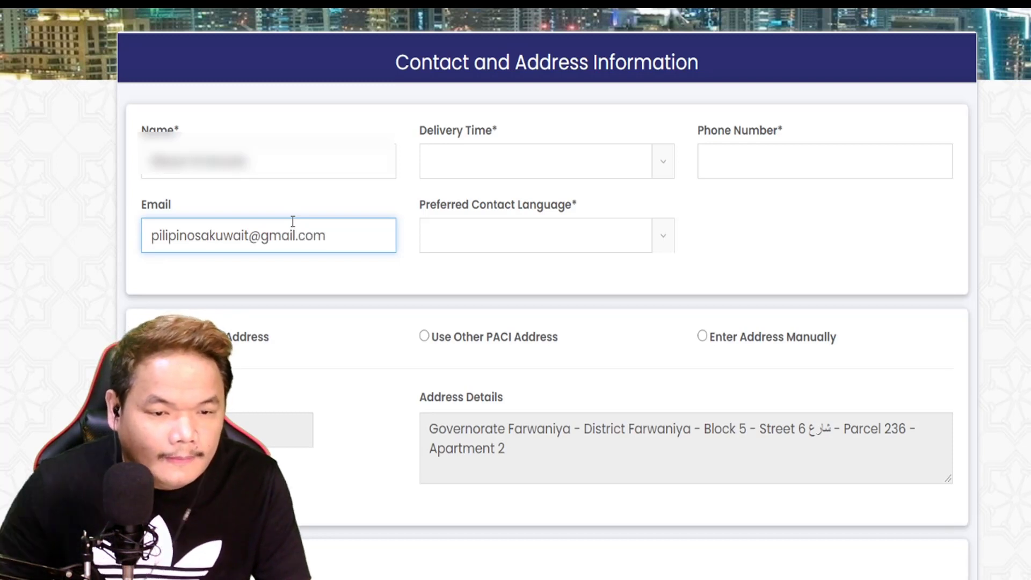
{"action": "left_click", "coordinate": [660, 166]}
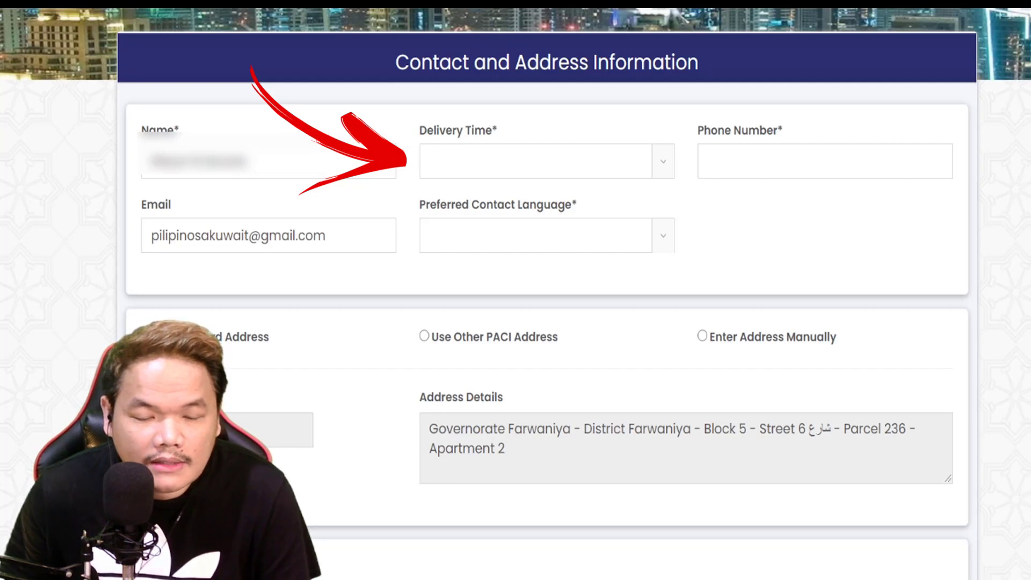
Step: Choose Evening (3:30 PM - 10:30 PM) delivery, enter the phone number, and set English as contact language
{"action": "left_click", "coordinate": [679, 166]}
{"action": "left_click", "coordinate": [665, 163]}
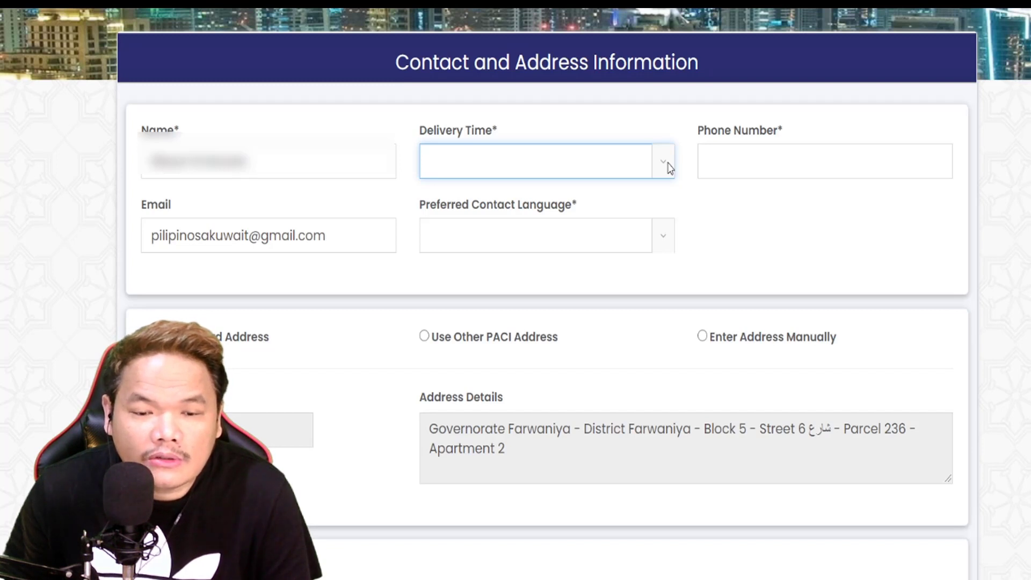
{"action": "left_click", "coordinate": [565, 234]}
{"action": "left_click", "coordinate": [746, 164]}
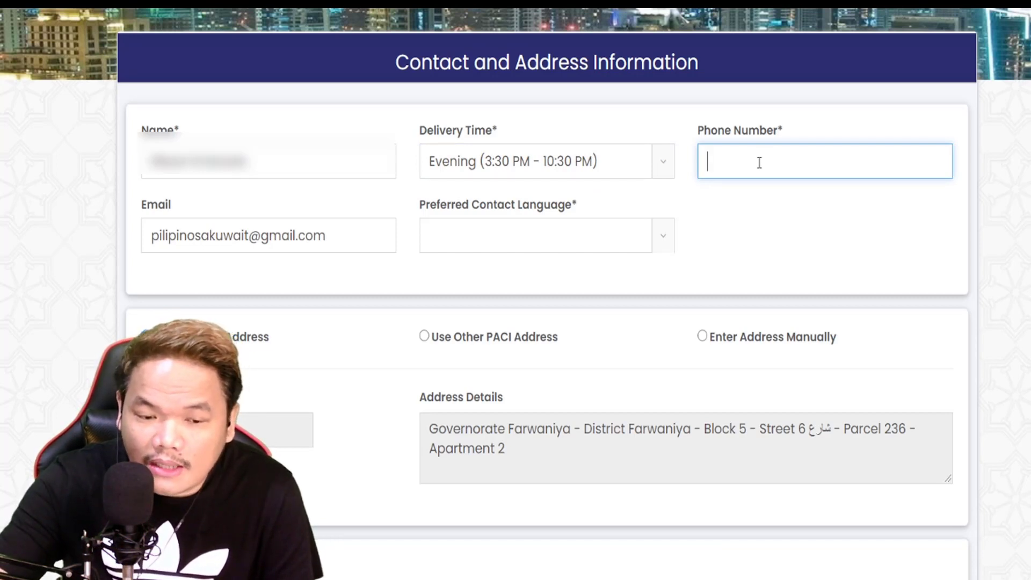
{"action": "type", "text": "50612345"}
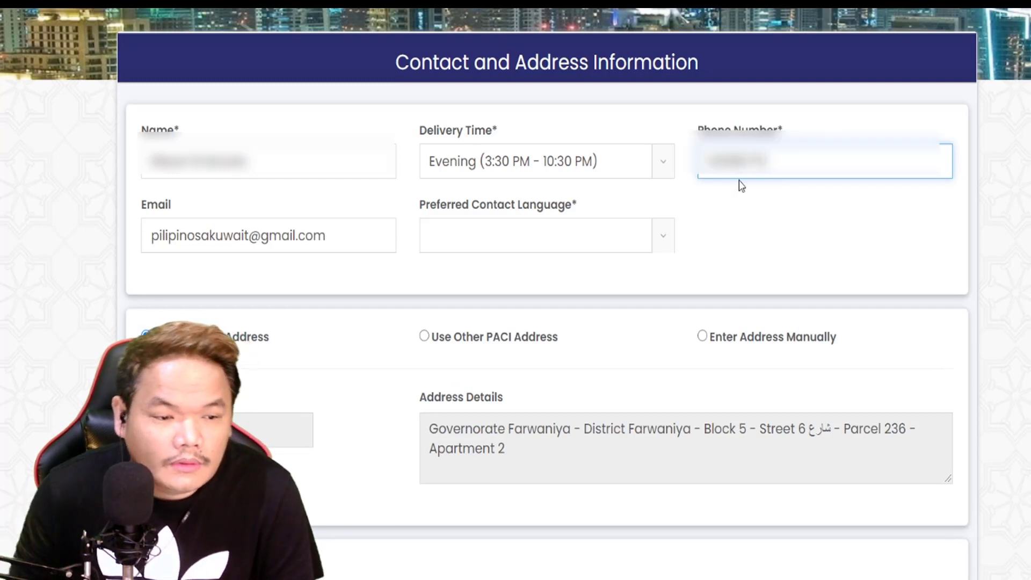
{"action": "left_click", "coordinate": [668, 242]}
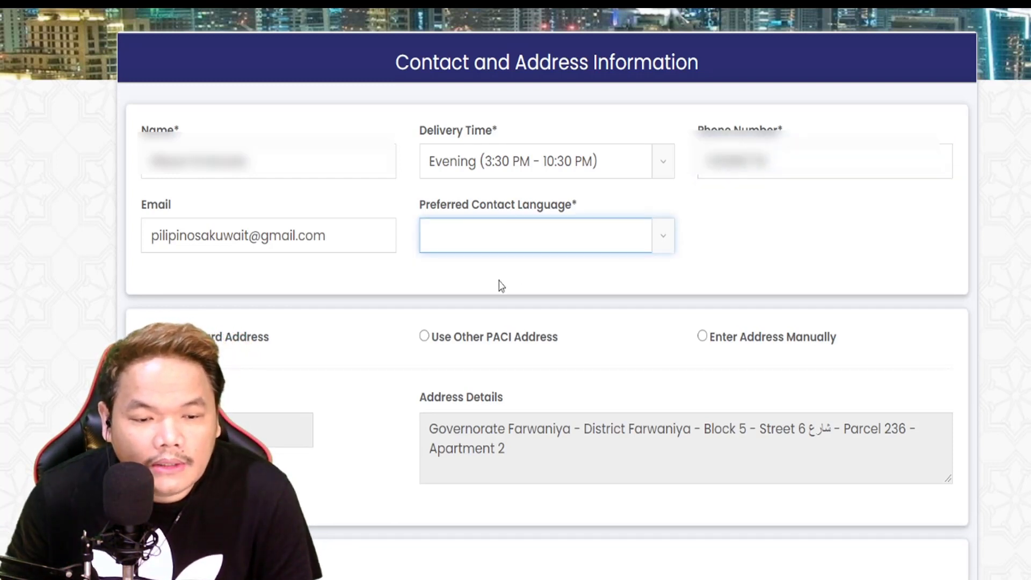
{"action": "key", "text": "Down"}
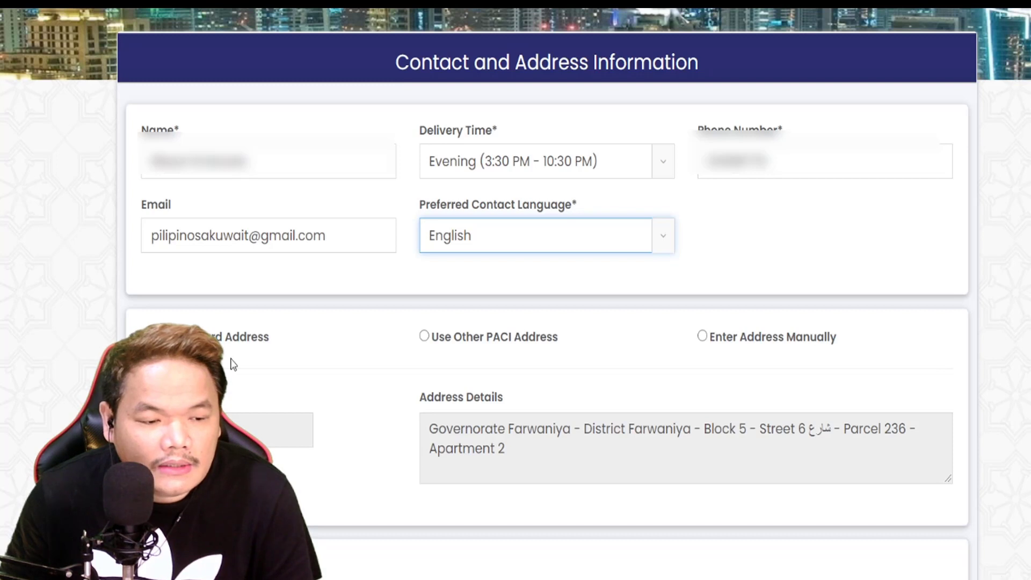
Step: Switch to manual address entry and choose Farwaniya as the area
{"action": "scroll", "coordinate": [564, 443], "scroll_direction": "down", "scroll_amount": 2}
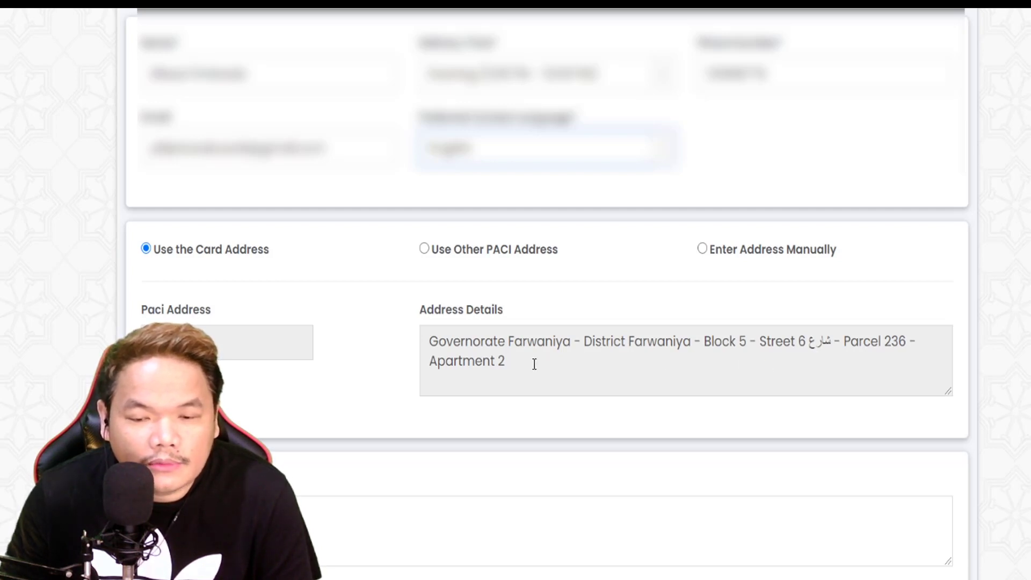
{"action": "left_click", "coordinate": [703, 250]}
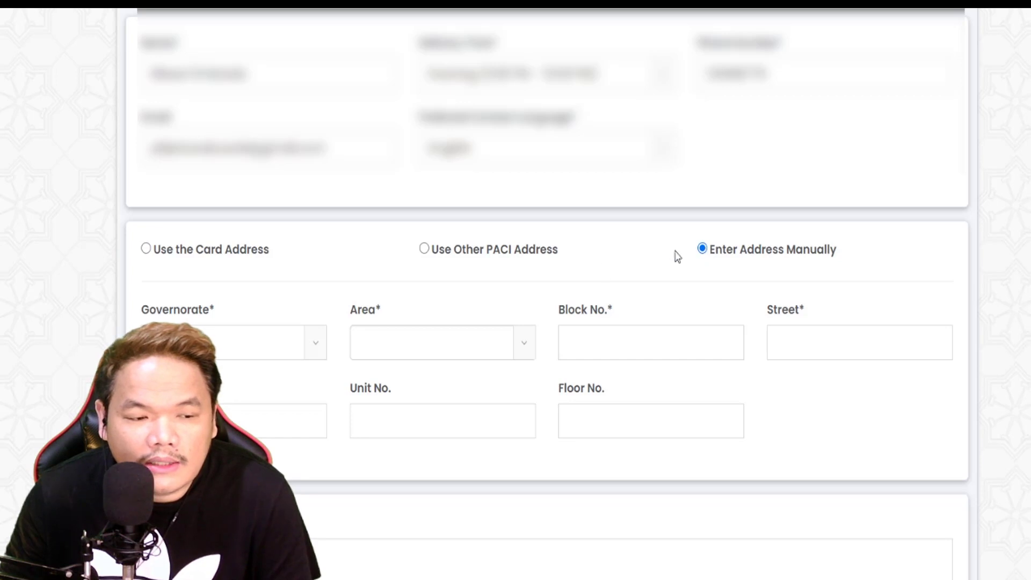
{"action": "left_click", "coordinate": [312, 352]}
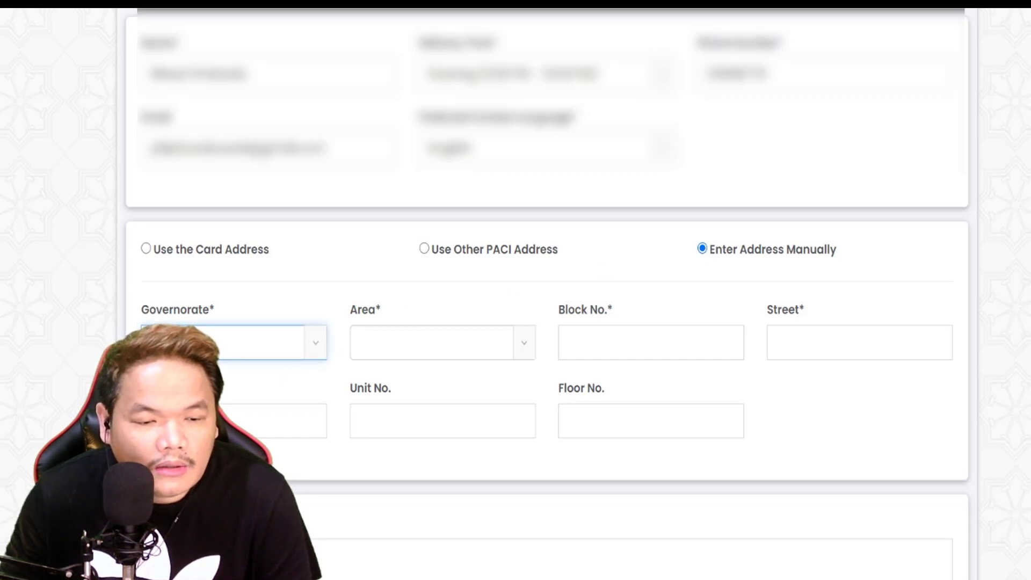
{"action": "left_click", "coordinate": [531, 348]}
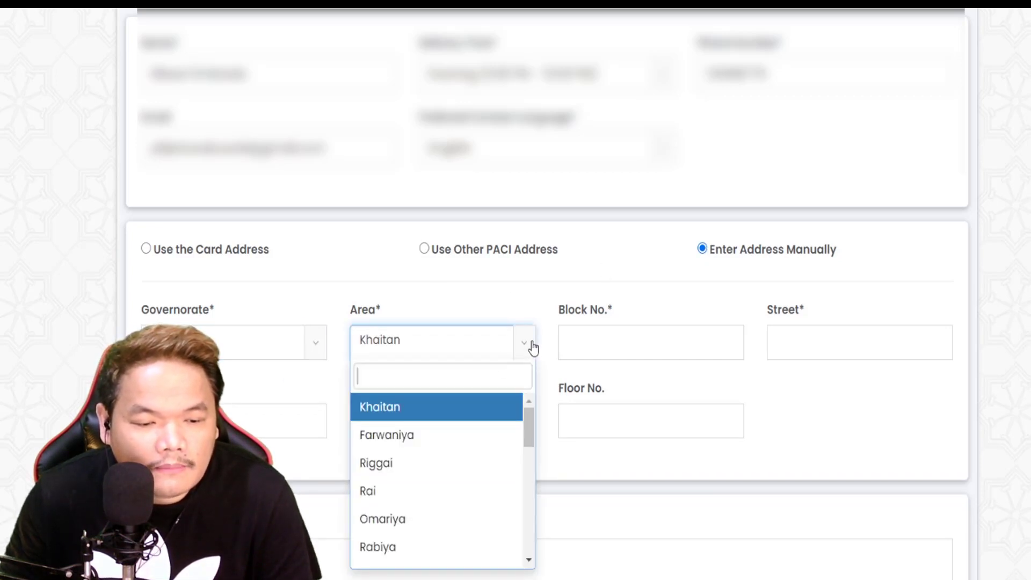
{"action": "left_click", "coordinate": [421, 448]}
Step: Fill in the block, street 20, building, unit 12 and floor 1 address fields
{"action": "left_click", "coordinate": [631, 344]}
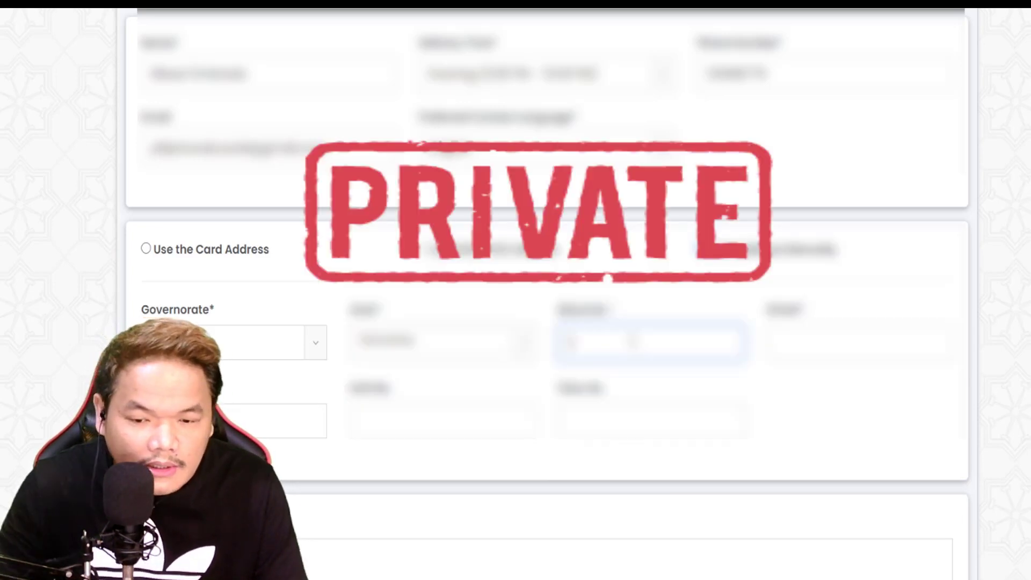
{"action": "left_click", "coordinate": [820, 350]}
{"action": "type", "text": "20"}
{"action": "left_click", "coordinate": [267, 420]}
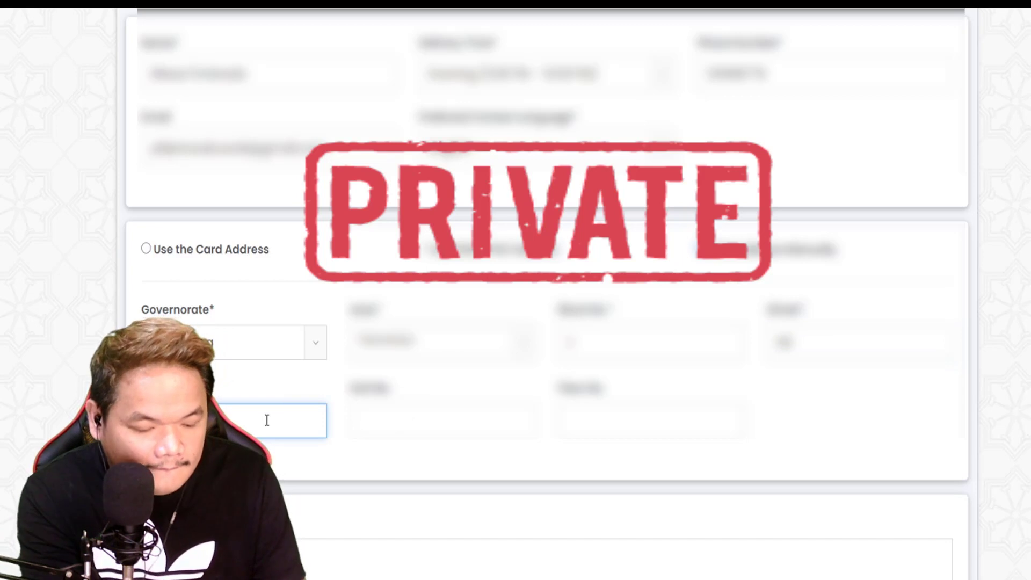
{"action": "left_click", "coordinate": [438, 423]}
{"action": "type", "text": "12"}
{"action": "left_click", "coordinate": [621, 429]}
{"action": "type", "text": "1"}
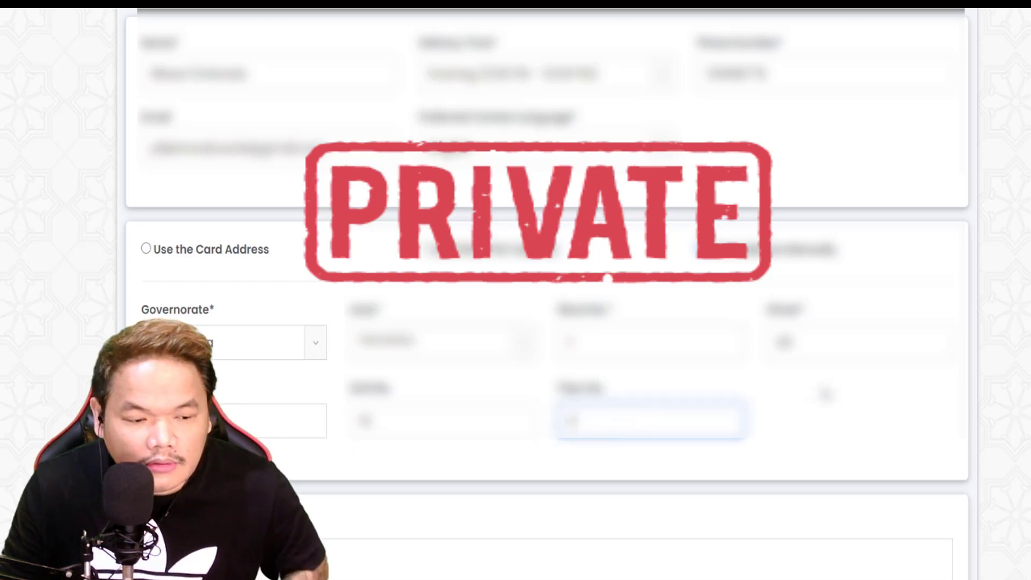
{"action": "scroll", "coordinate": [828, 380], "scroll_direction": "down", "scroll_amount": 2}
{"action": "scroll", "coordinate": [828, 380], "scroll_direction": "down", "scroll_amount": 2}
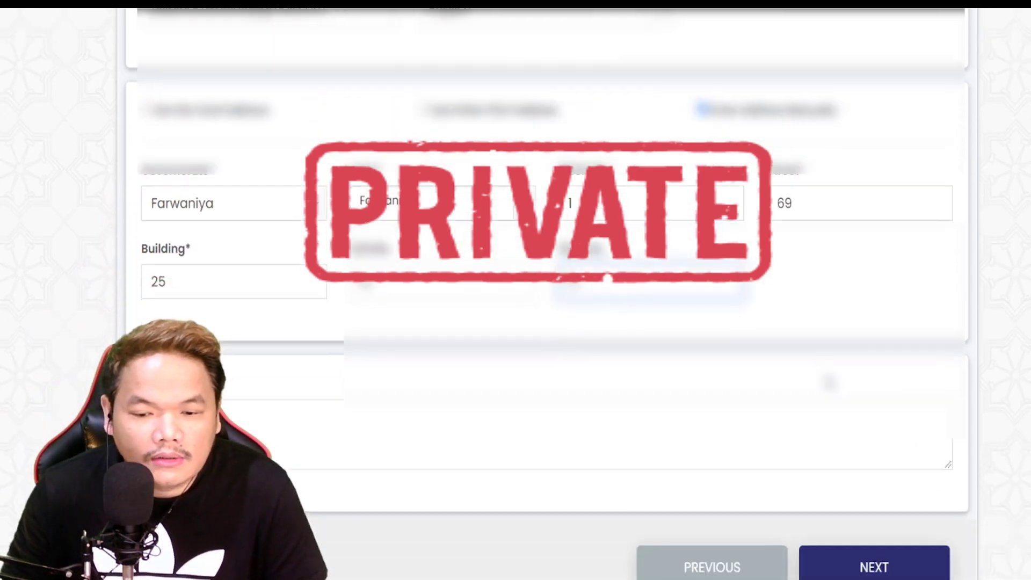
Step: Write a More Details landmark note ending 'in front of Canary', fixing 'infront' to 'in front'
{"action": "left_click", "coordinate": [269, 378]}
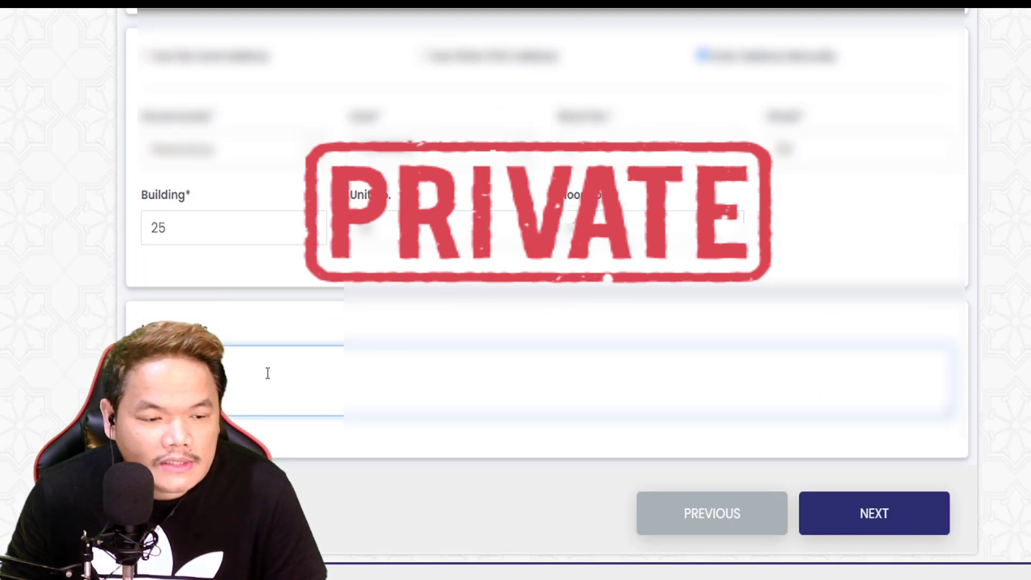
{"action": "scroll", "coordinate": [271, 382], "scroll_direction": "up", "scroll_amount": 2}
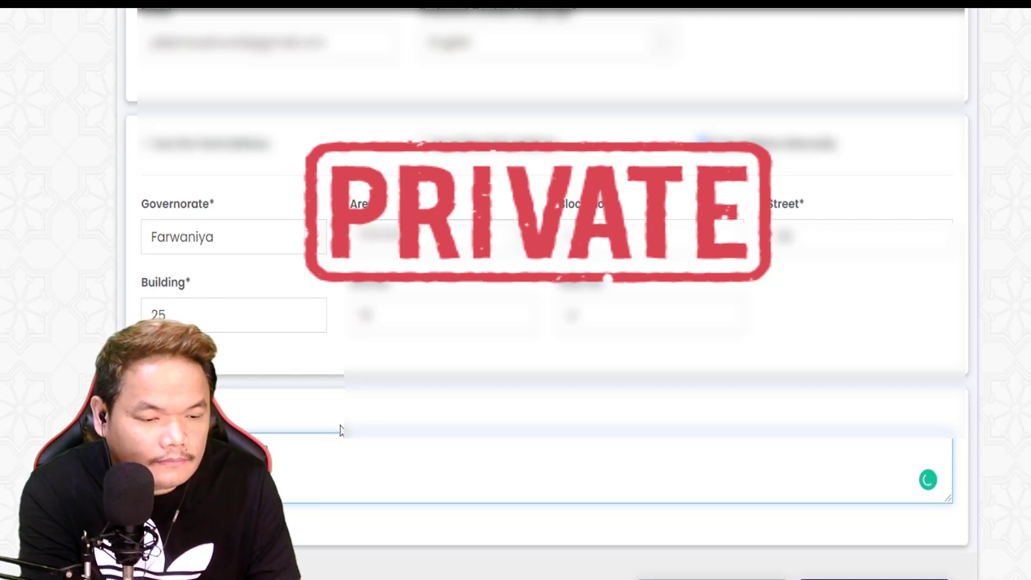
{"action": "type", "text": "rno"}
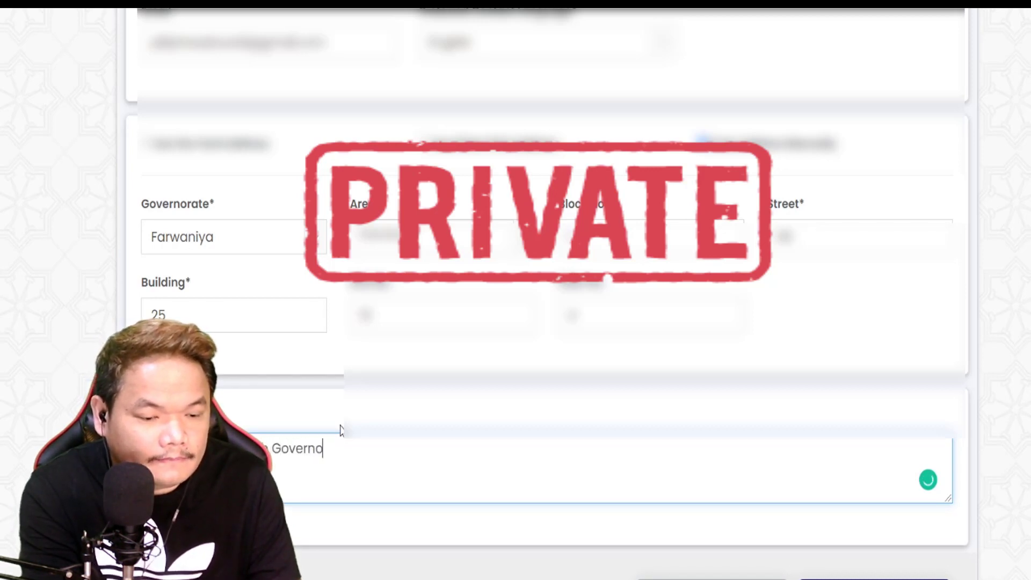
{"action": "type", "text": "rate "}
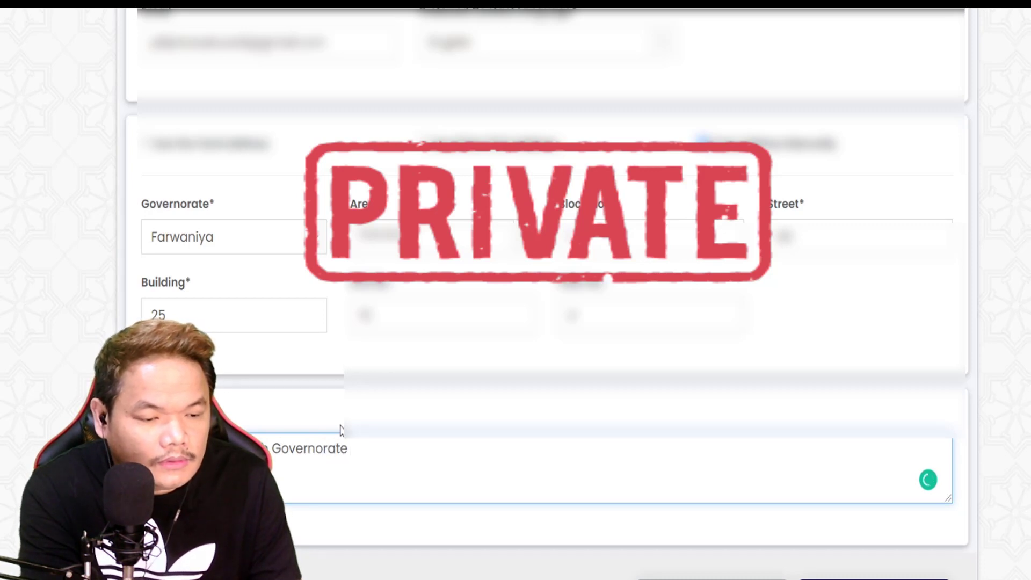
{"action": "type", "text": "info"}
{"action": "key", "text": "BackSpace"}
{"action": "type", "text": "r"}
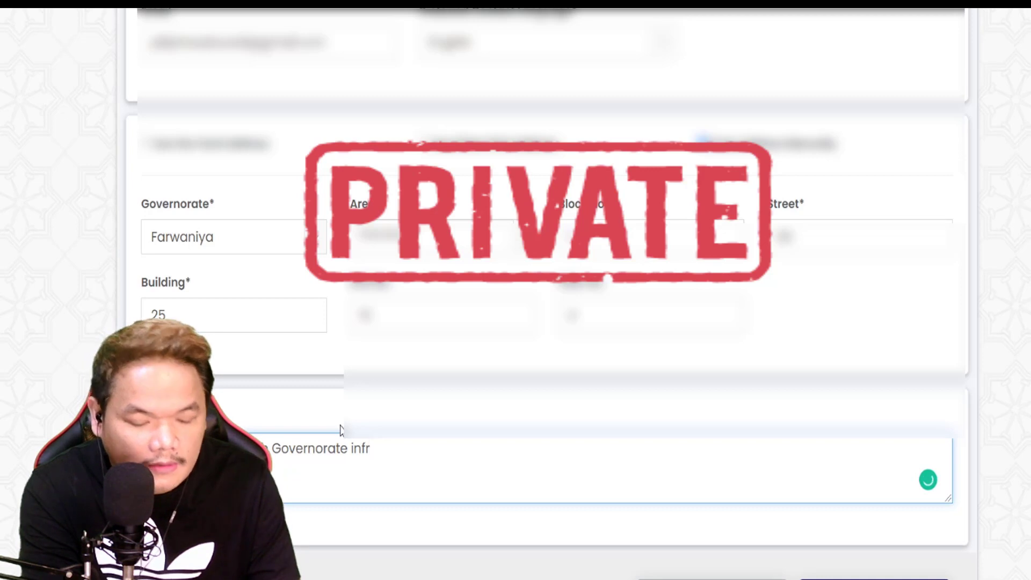
{"action": "type", "text": "ont of "}
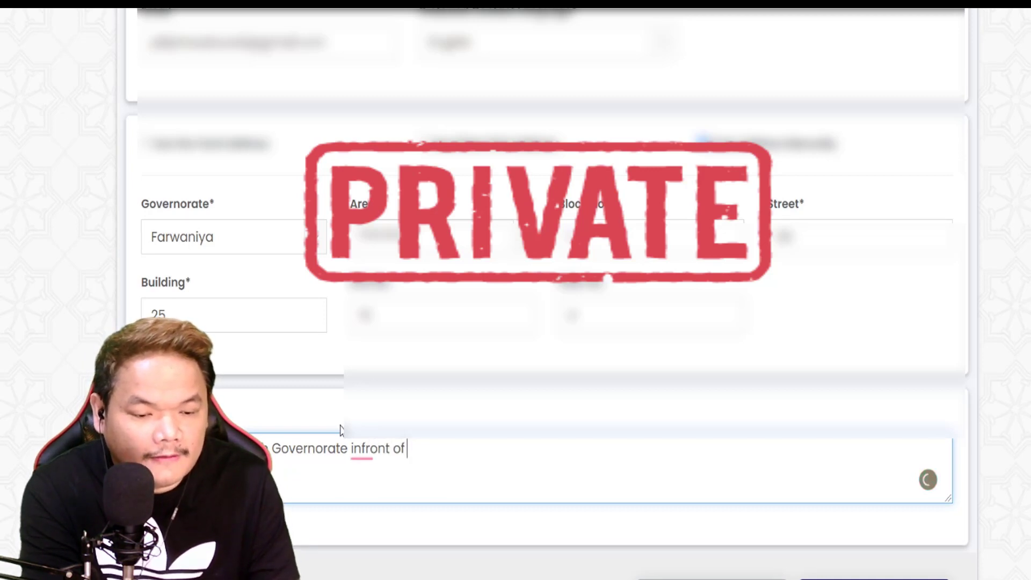
{"action": "type", "text": "Canary"}
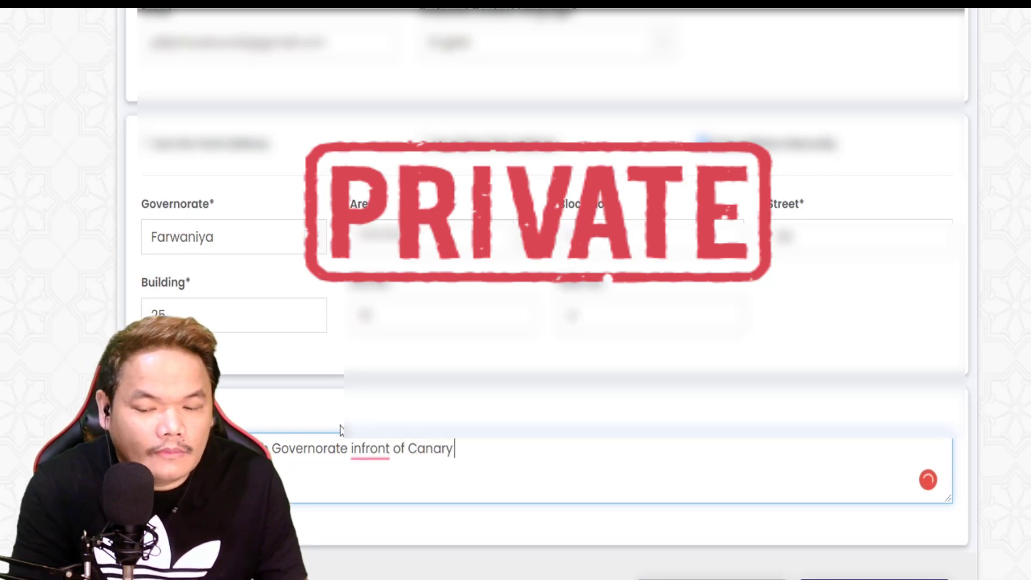
{"action": "mouse_move", "coordinate": [371, 451]}
{"action": "left_click", "coordinate": [373, 484]}
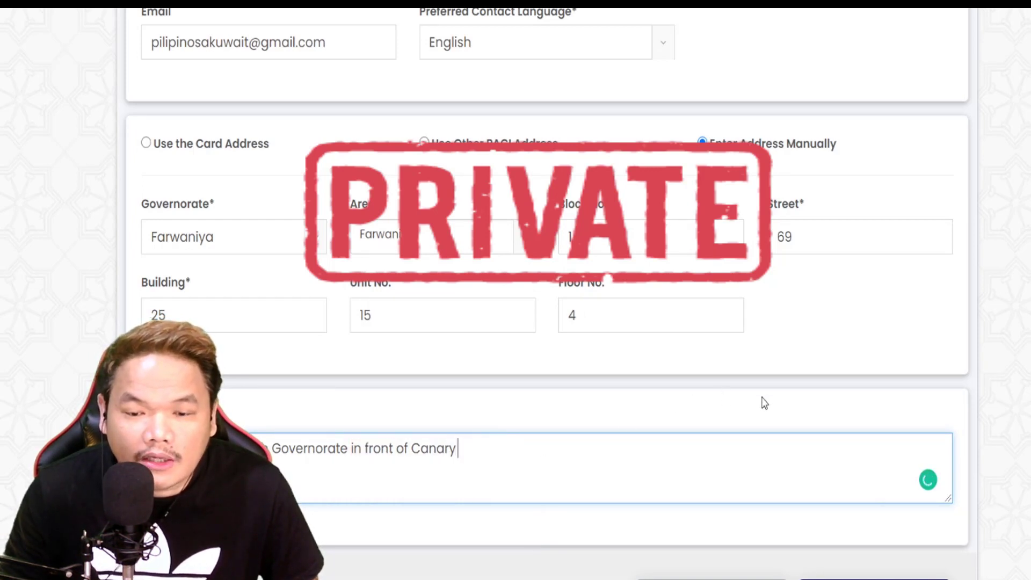
{"action": "scroll", "coordinate": [759, 397], "scroll_direction": "up", "scroll_amount": 6}
{"action": "scroll", "coordinate": [759, 397], "scroll_direction": "down", "scroll_amount": 5}
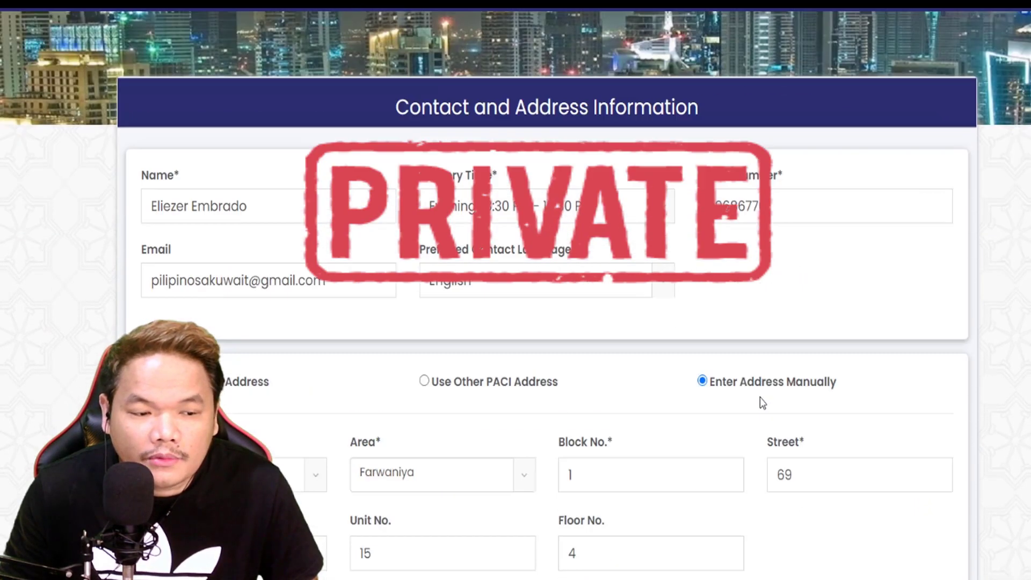
Step: Continue to the Confirm Delivery Info page and accept the redirect to the payment site
{"action": "scroll", "coordinate": [890, 524], "scroll_direction": "down", "scroll_amount": 3}
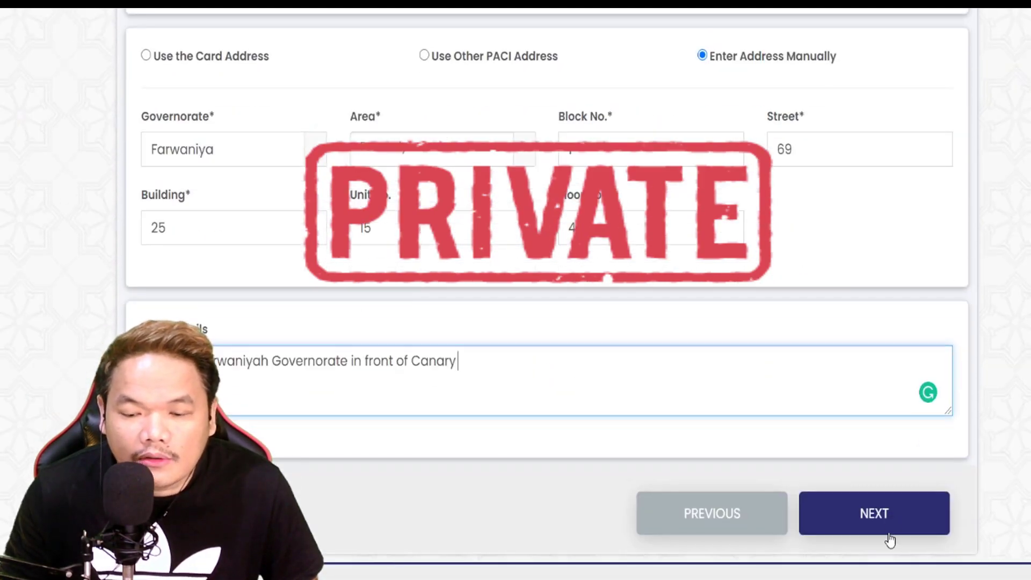
{"action": "left_click", "coordinate": [889, 521]}
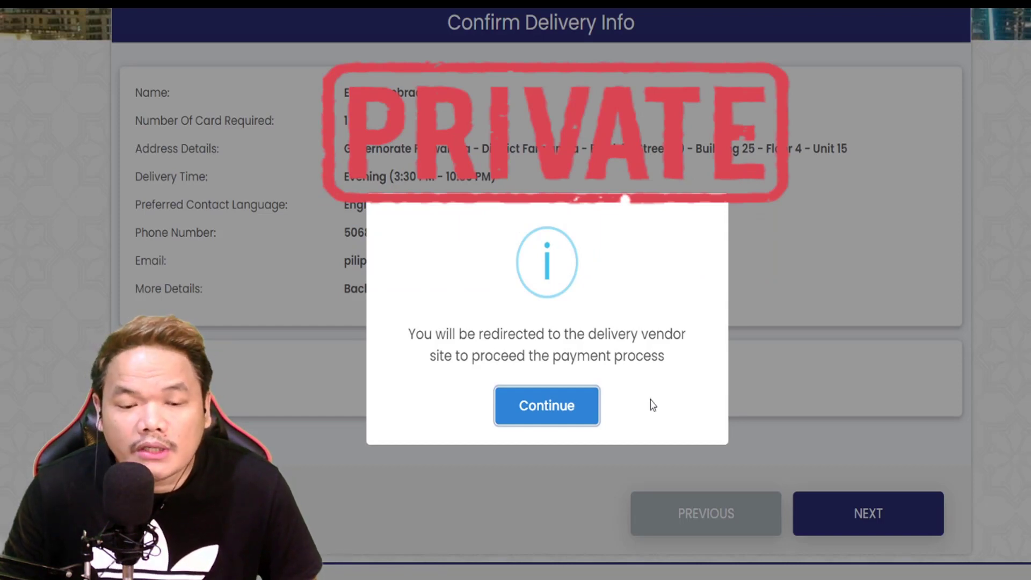
{"action": "left_click", "coordinate": [546, 409]}
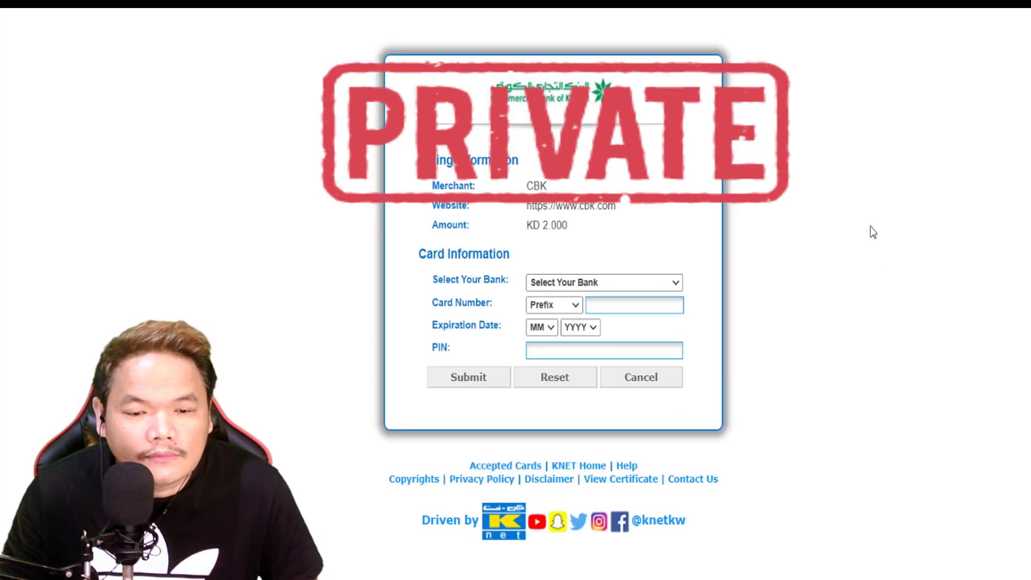
Step: Select National Bank of Kuwait and enter the card number
{"action": "left_click", "coordinate": [673, 283]}
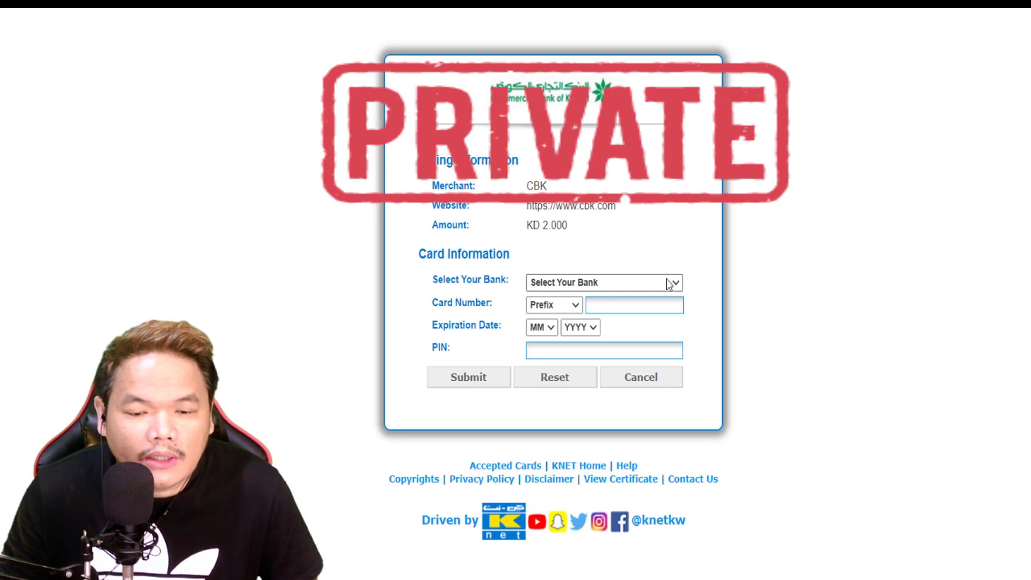
{"action": "left_click", "coordinate": [639, 433]}
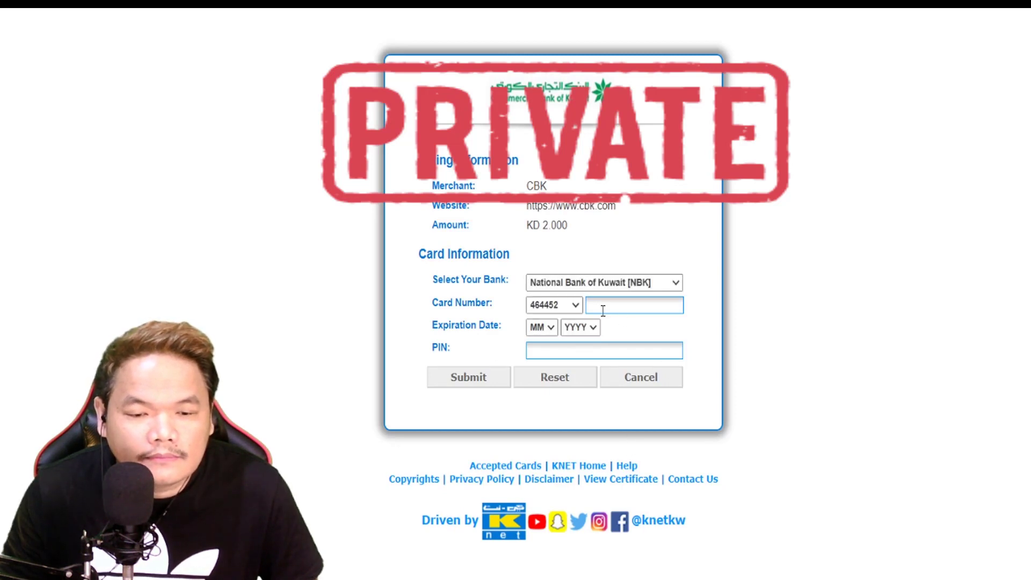
{"action": "left_click", "coordinate": [578, 296]}
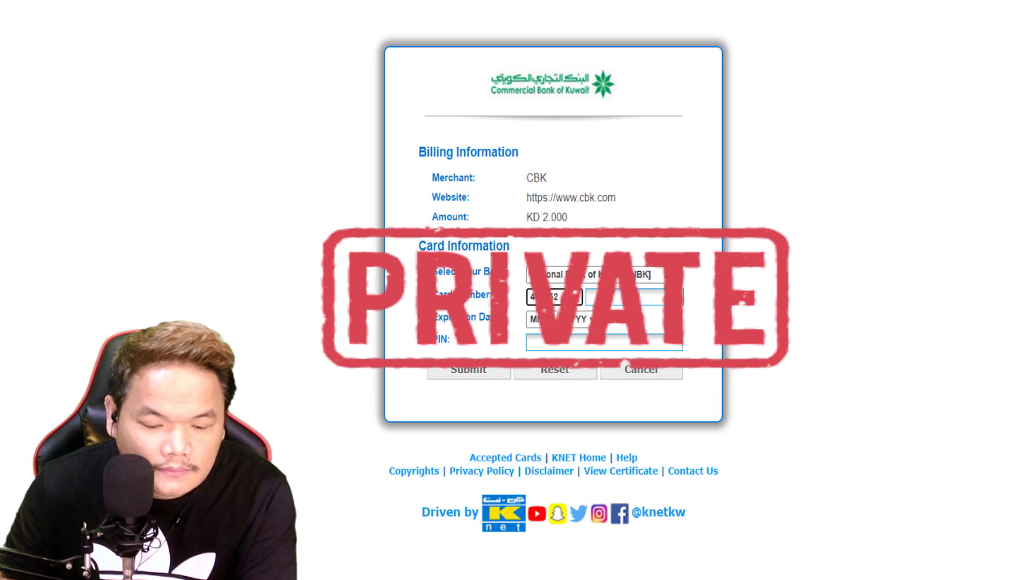
{"action": "left_click", "coordinate": [614, 299]}
{"action": "type", "text": "01"}
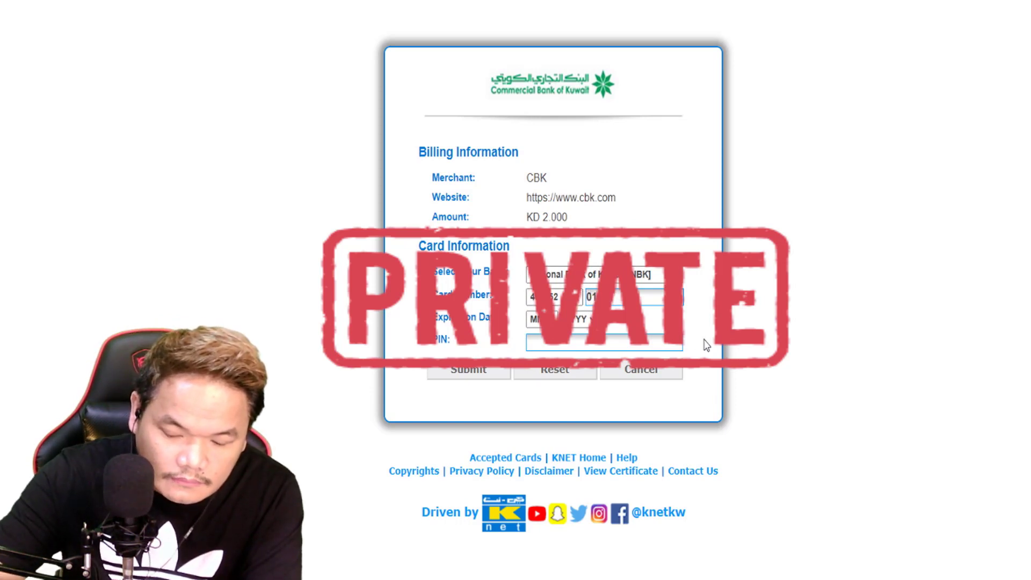
{"action": "type", "text": "6"}
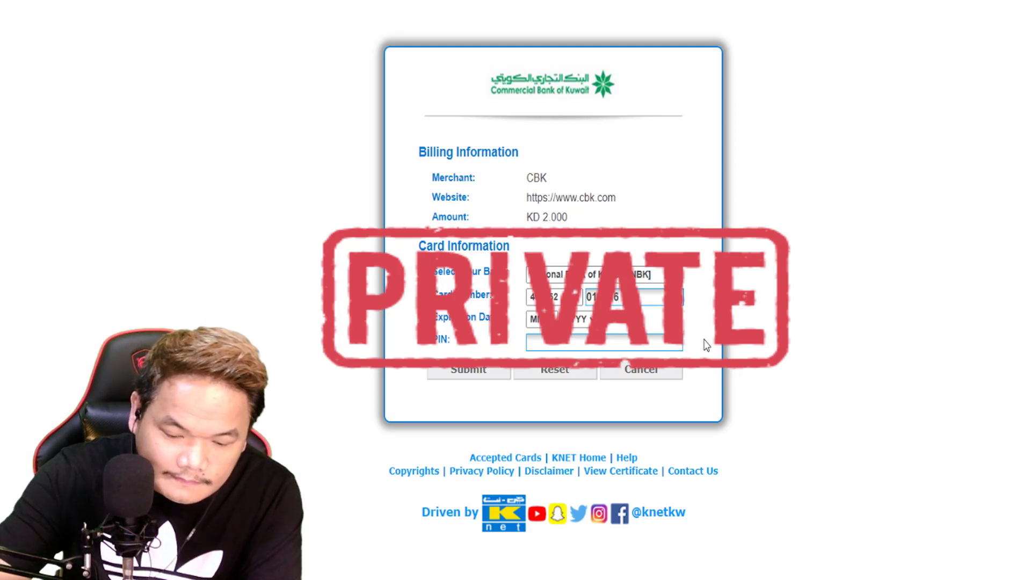
{"action": "type", "text": "0"}
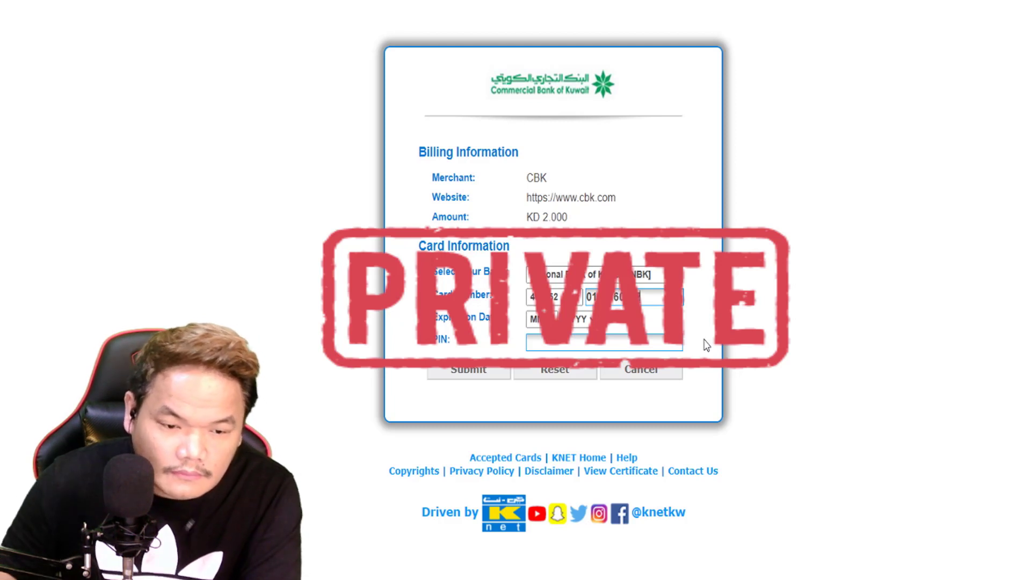
{"action": "type", "text": "2"}
Step: Enter expiry 12/22 and the card PIN, then submit and confirm the KD 2.000 payment
{"action": "key", "text": "Tab"}
{"action": "type", "text": "12"}
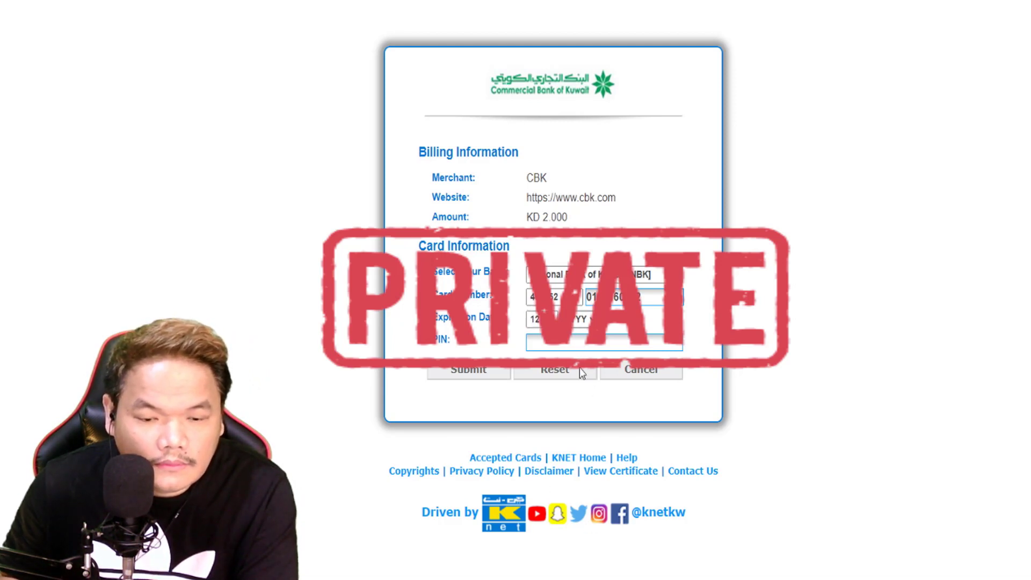
{"action": "key", "text": "Tab"}
{"action": "type", "text": "22"}
{"action": "key", "text": "Tab"}
{"action": "type", "text": "••••"}
{"action": "left_click", "coordinate": [479, 374]}
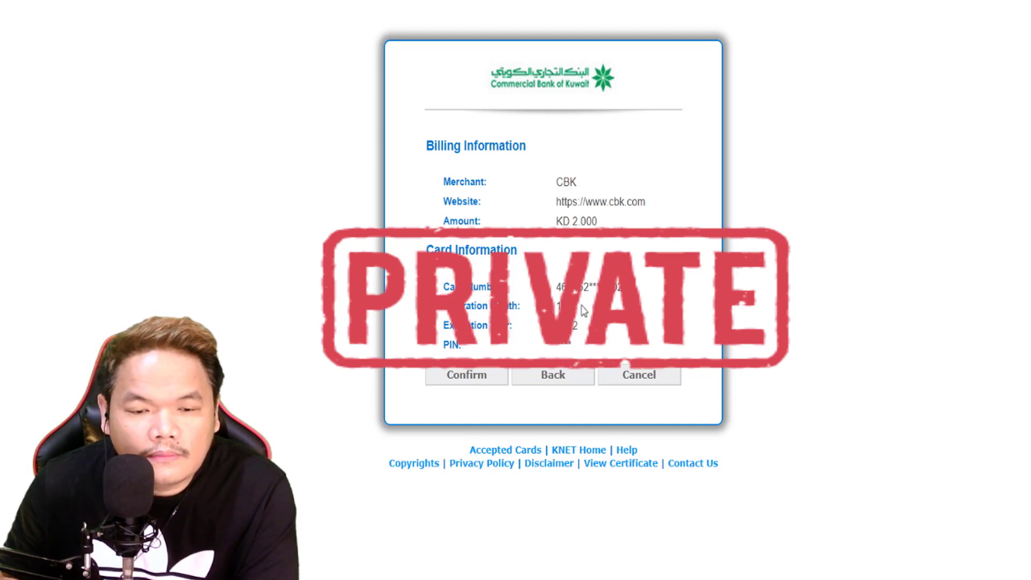
{"action": "key", "text": "Return"}
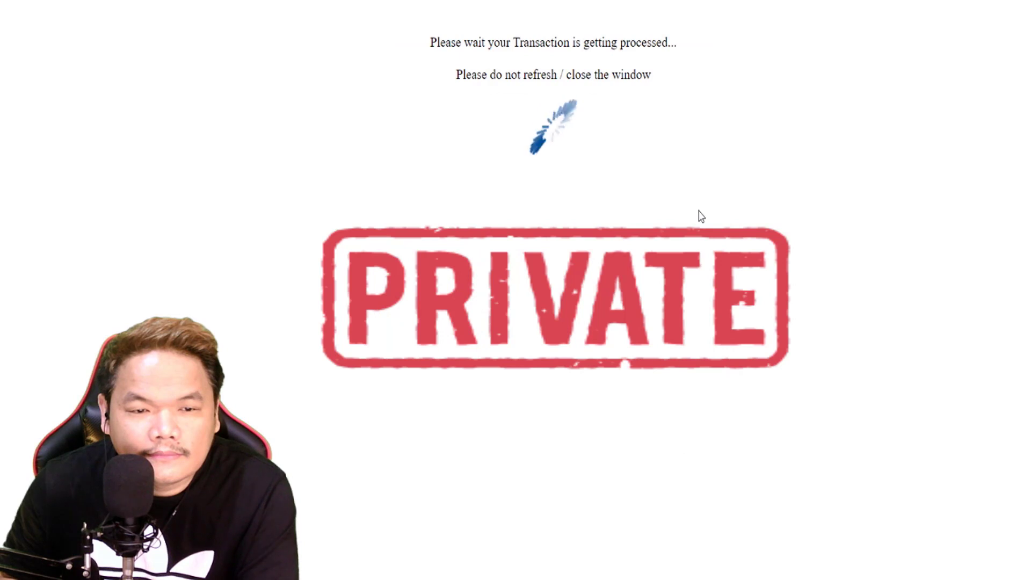